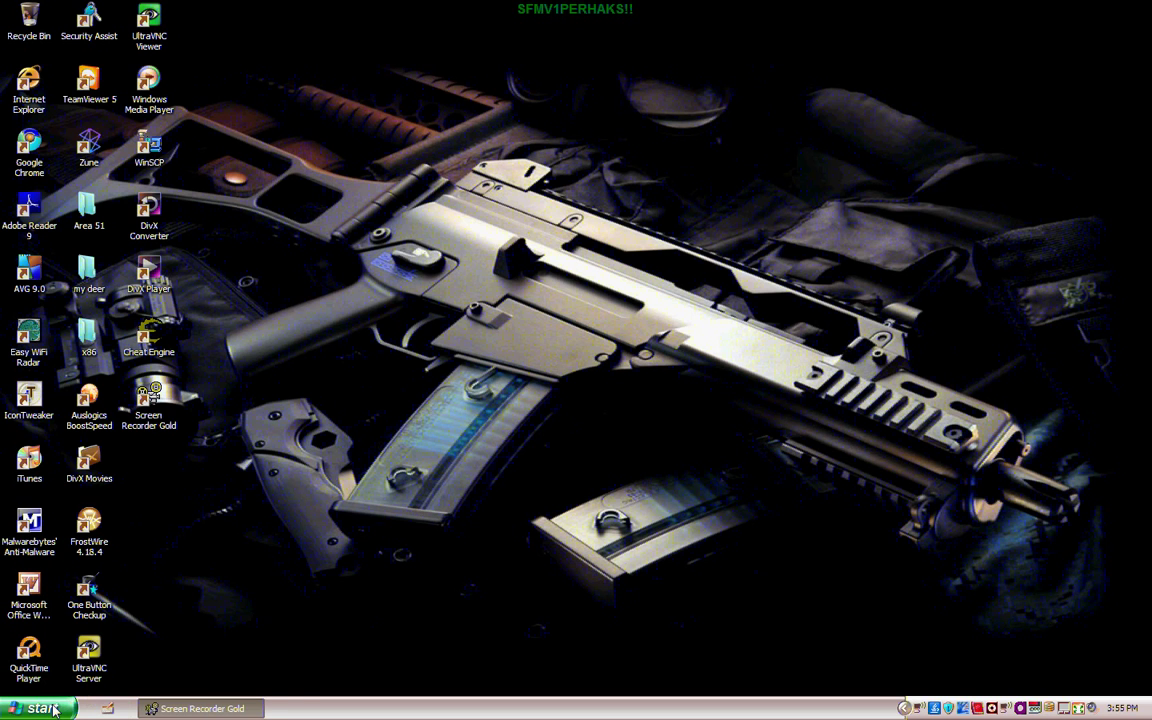
Launch regedit from the Run box and expand HKEY_LOCAL_MACHINE in the key tree
click(53, 709)
click(193, 625)
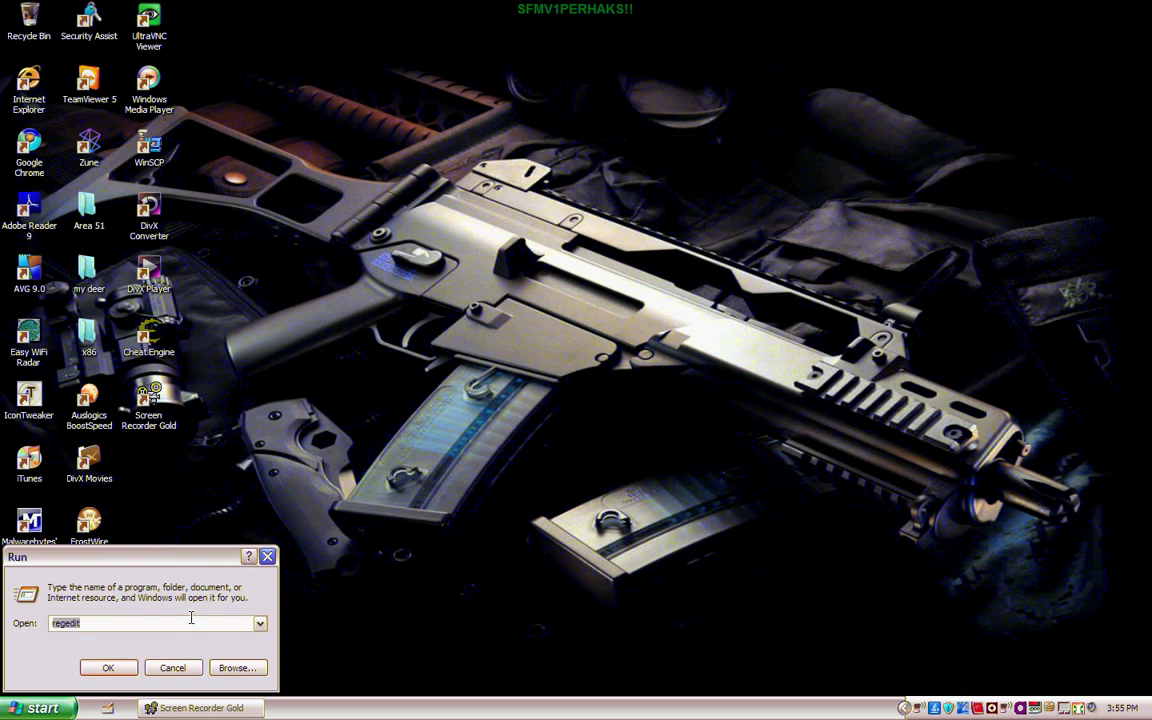
key(BackSpace)
text(rege)
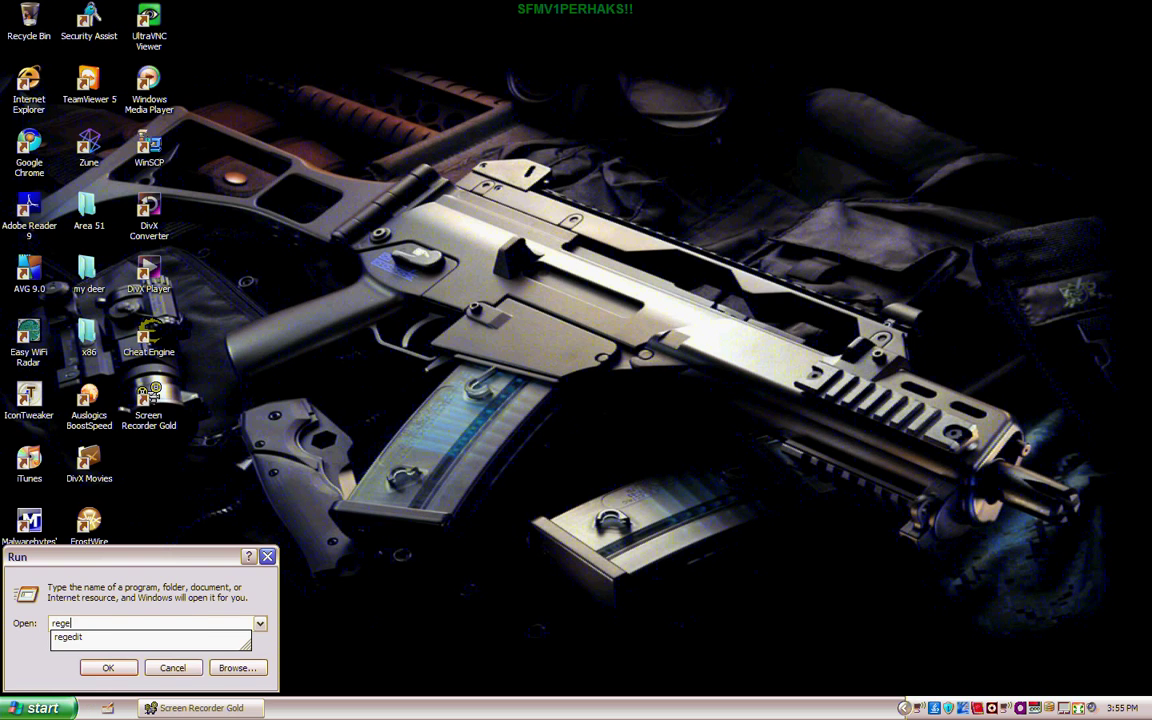
click(191, 637)
key(Return)
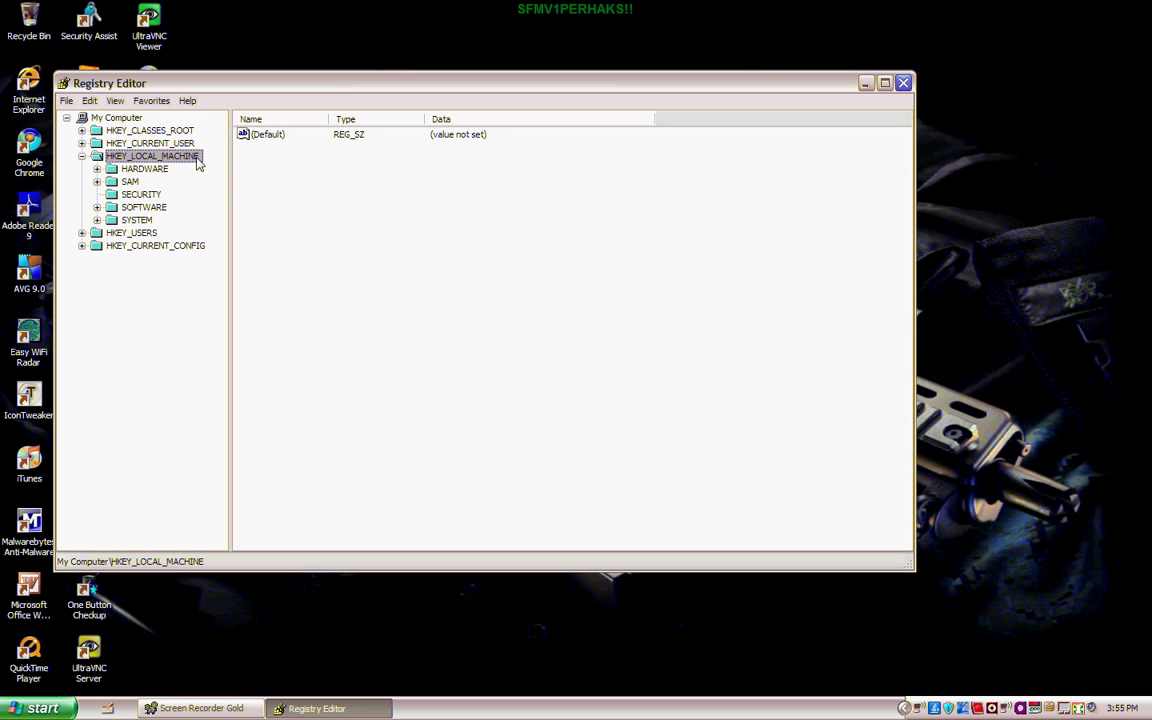
click(110, 156)
click(82, 156)
Expand SYSTEM > ControlSet001 > Control > Session Manager > Memory Management to reveal PrefetchParameters
click(97, 220)
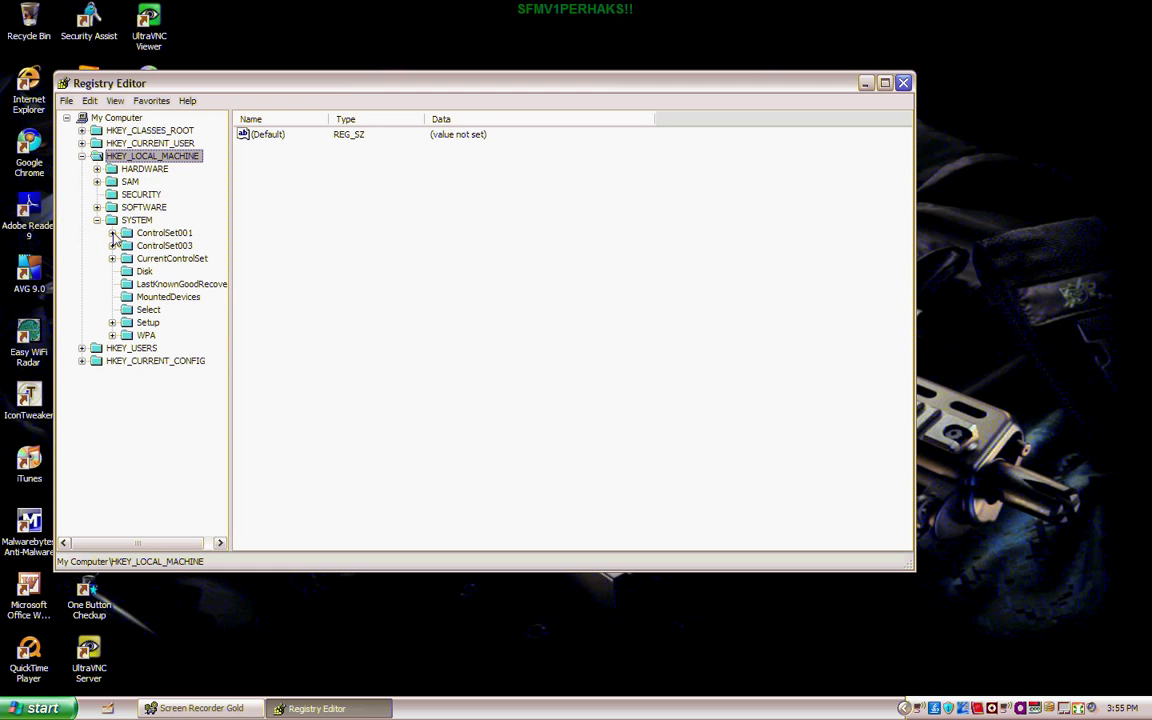
click(112, 233)
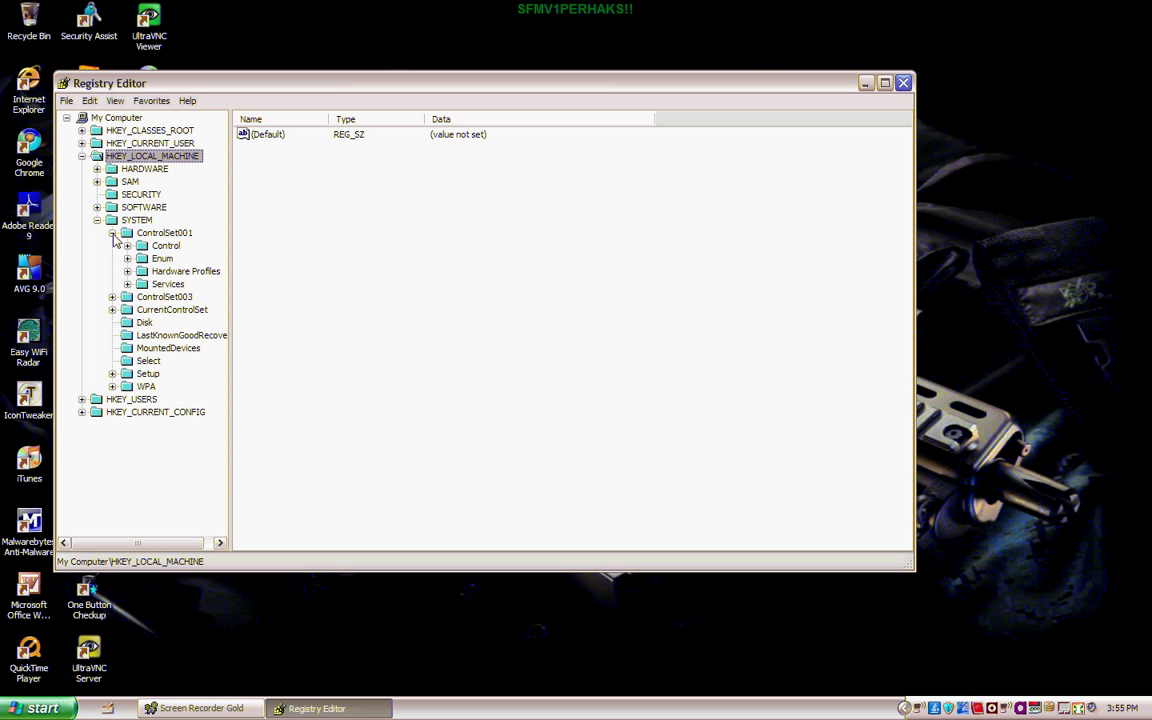
click(127, 246)
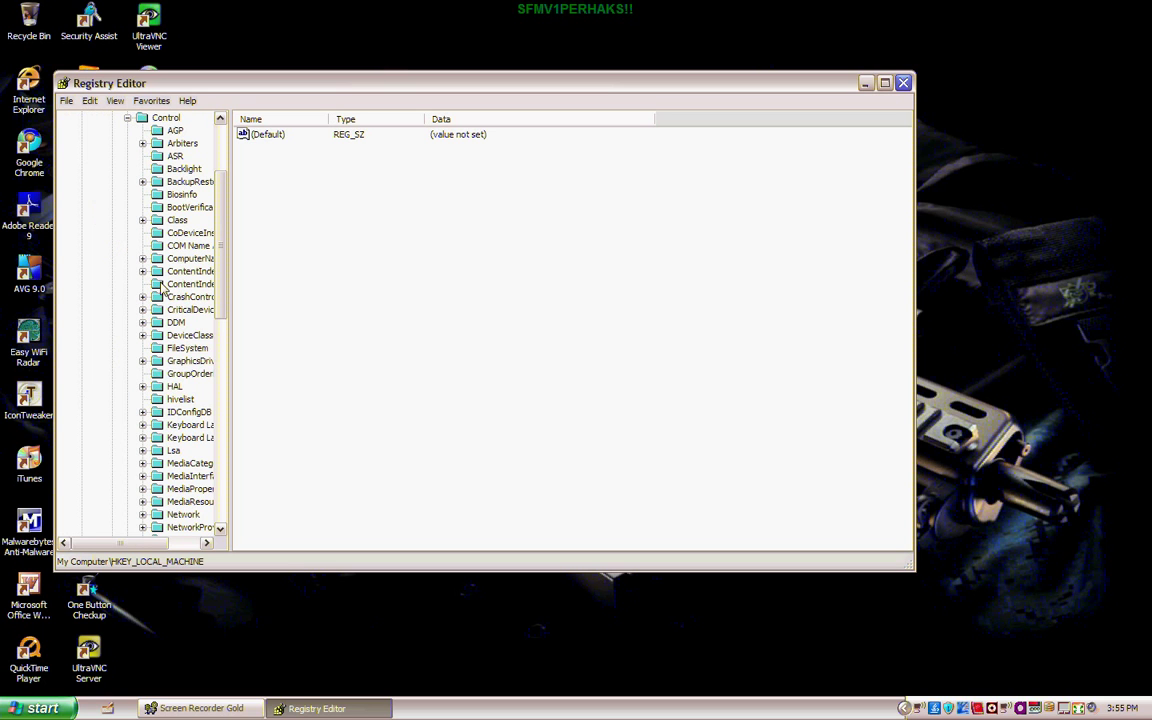
key(s)
key(s)
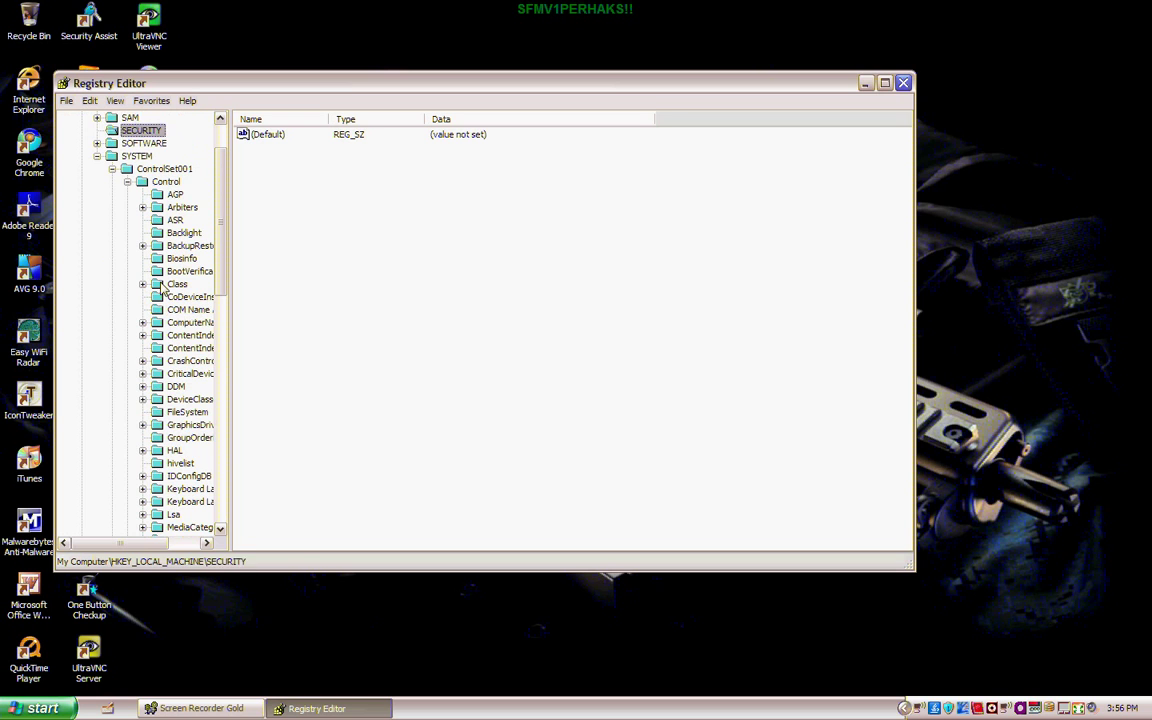
key(s)
key(s)
key(s)
key(s)
key(s)
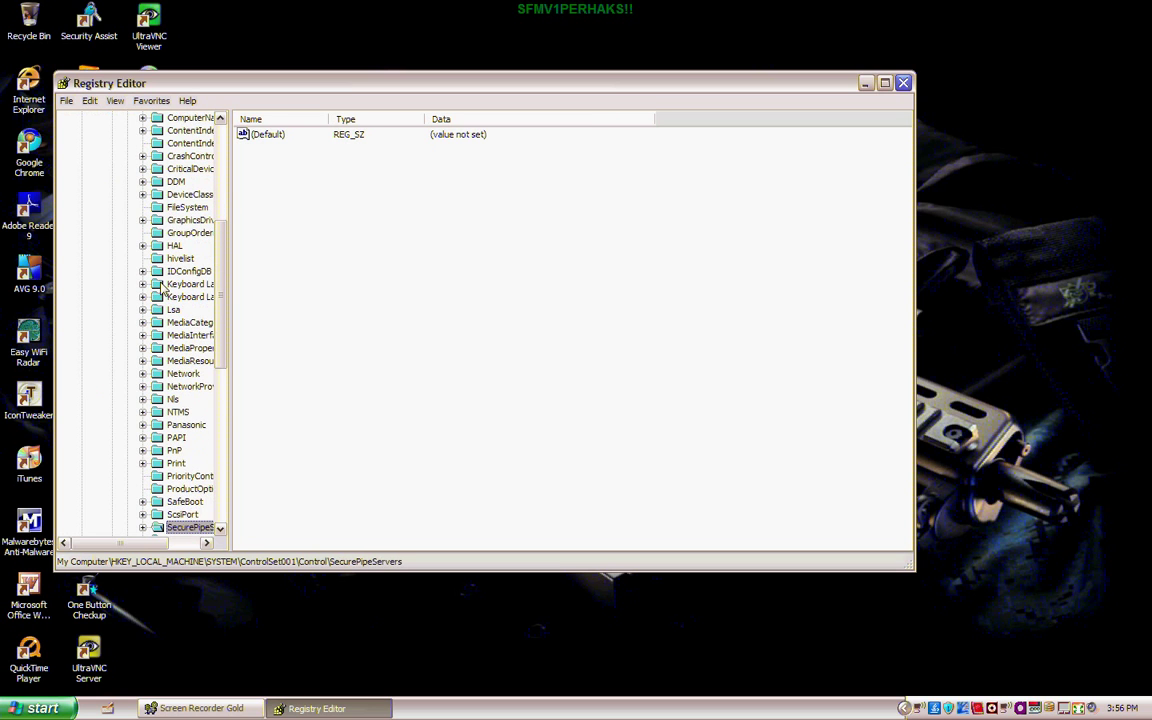
key(s)
key(s)
key(s)
key(s)
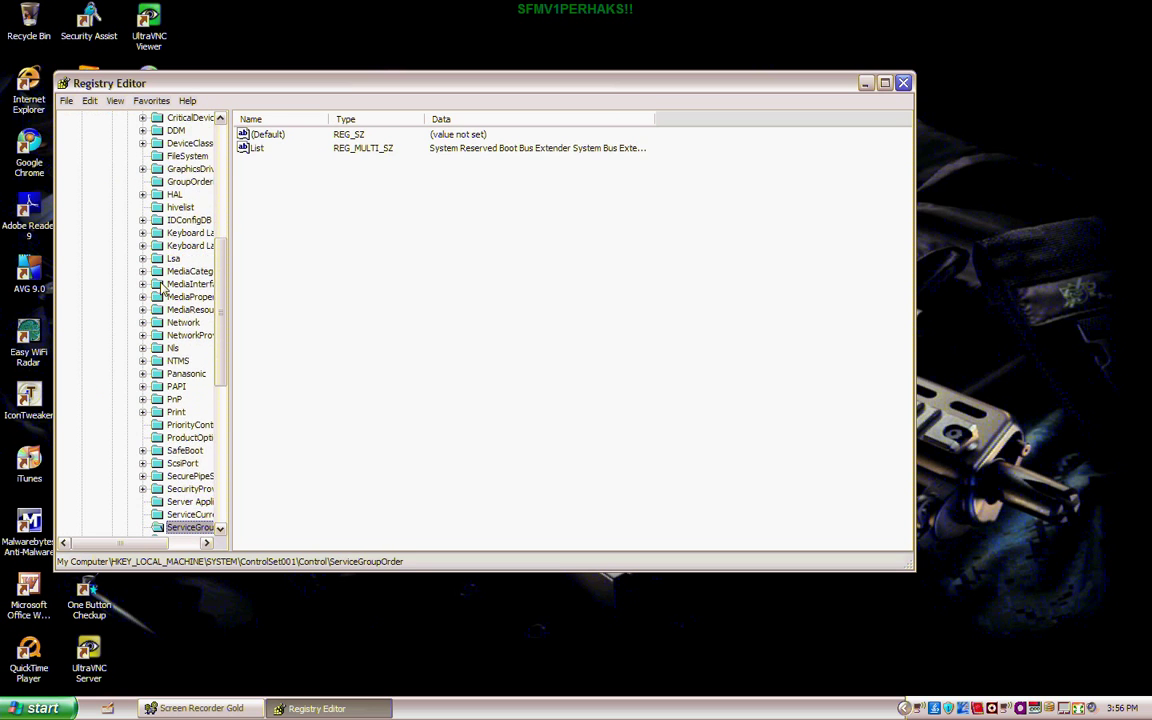
key(s)
key(s)
key(s)
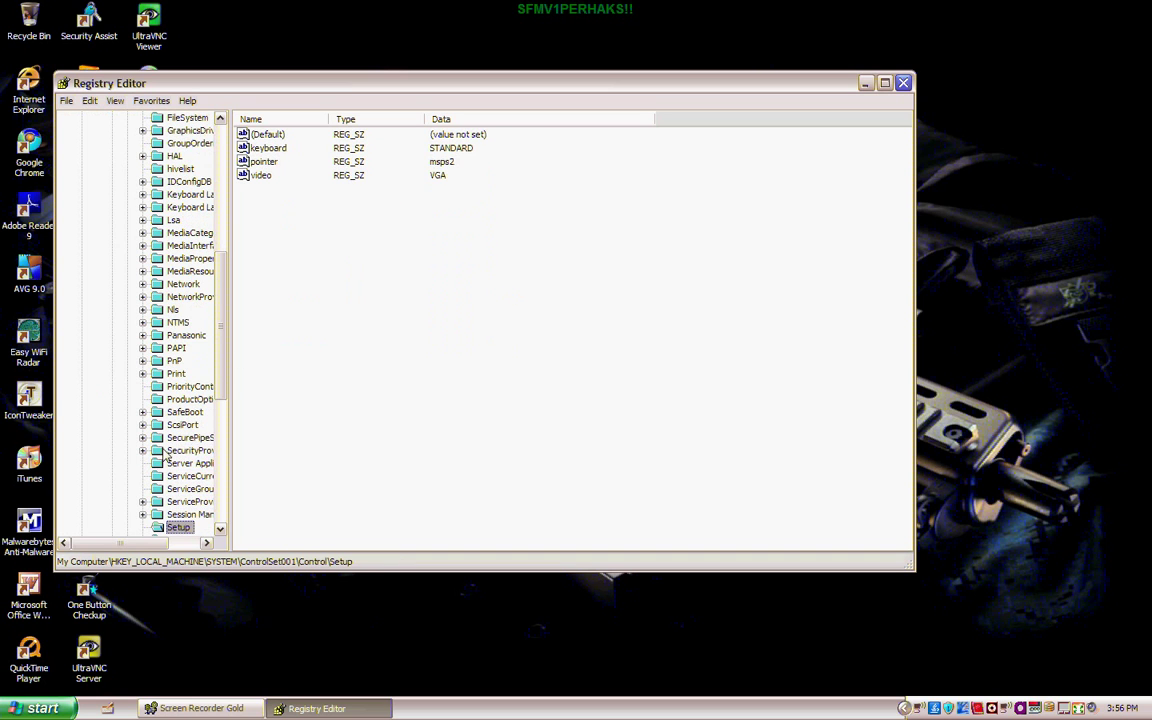
click(143, 514)
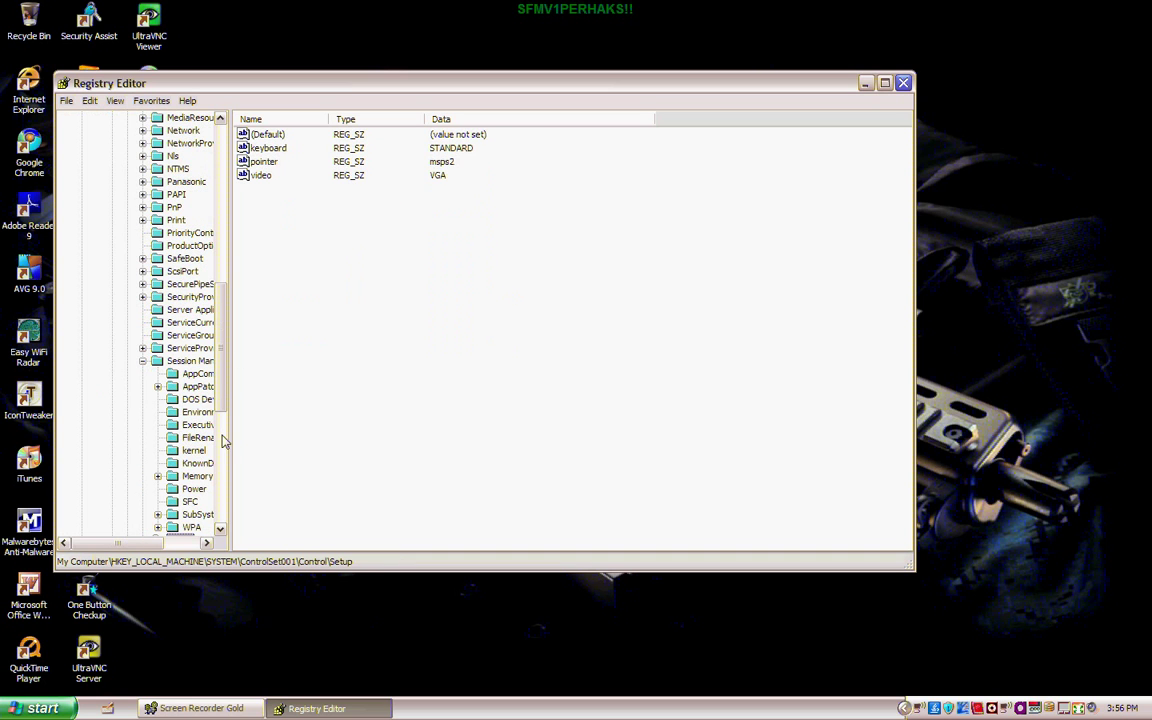
click(158, 477)
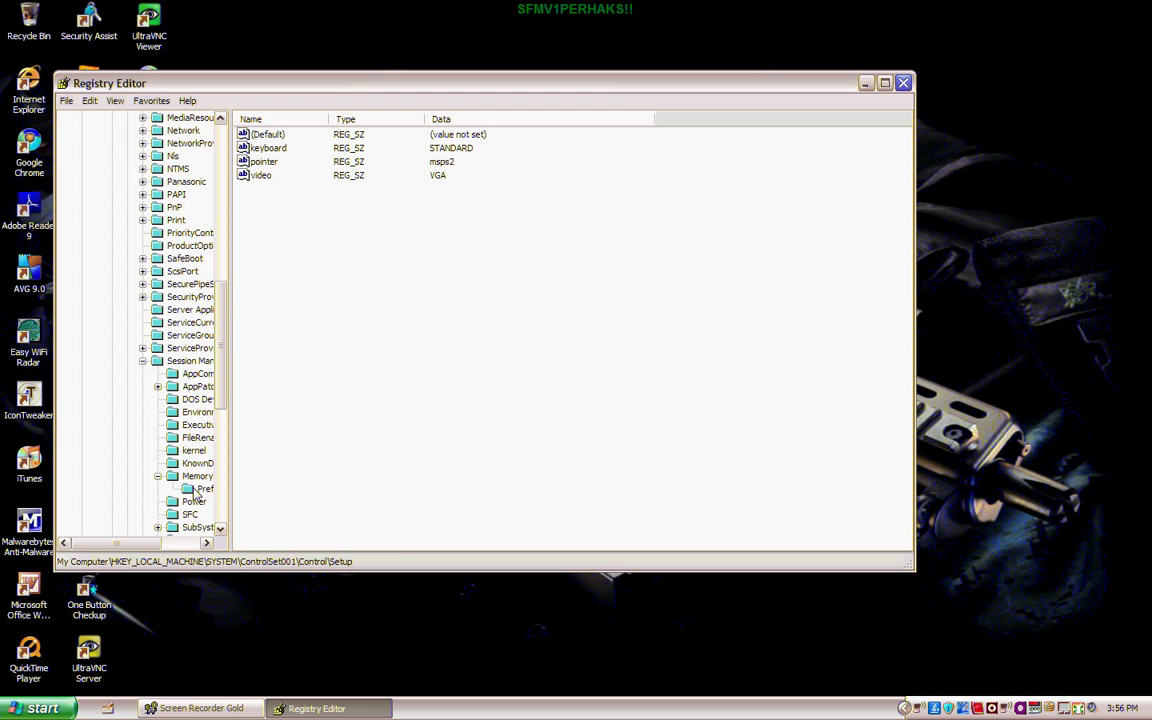
click(199, 489)
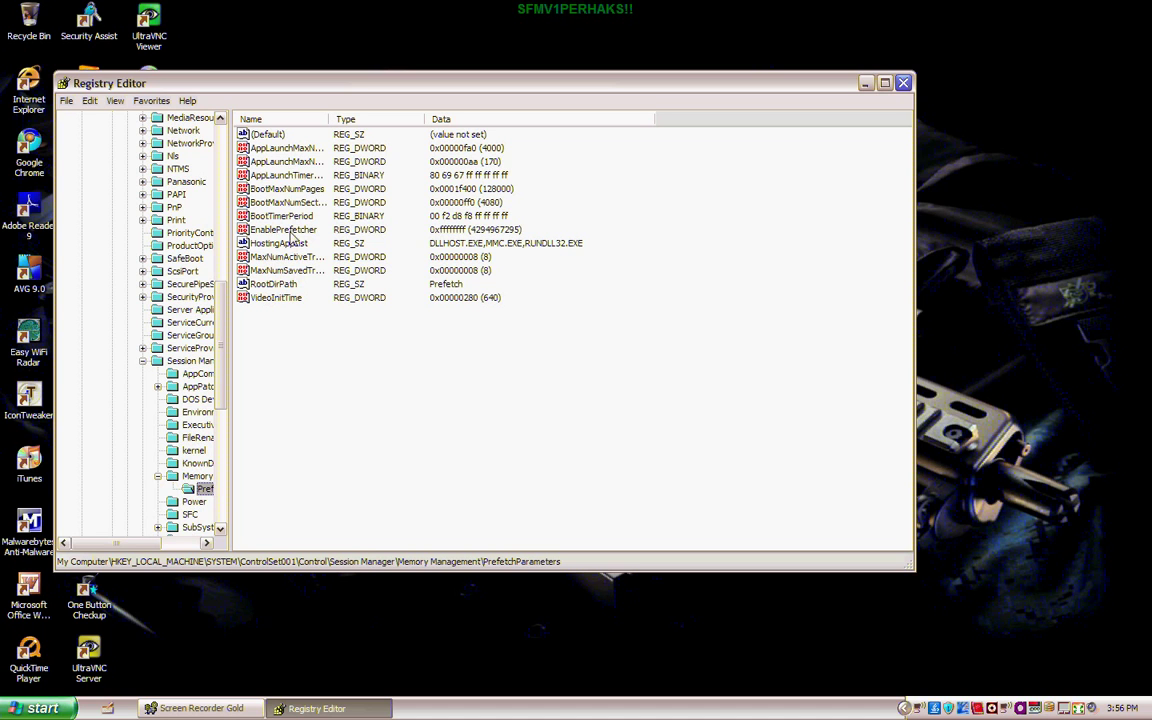
double_click(290, 231)
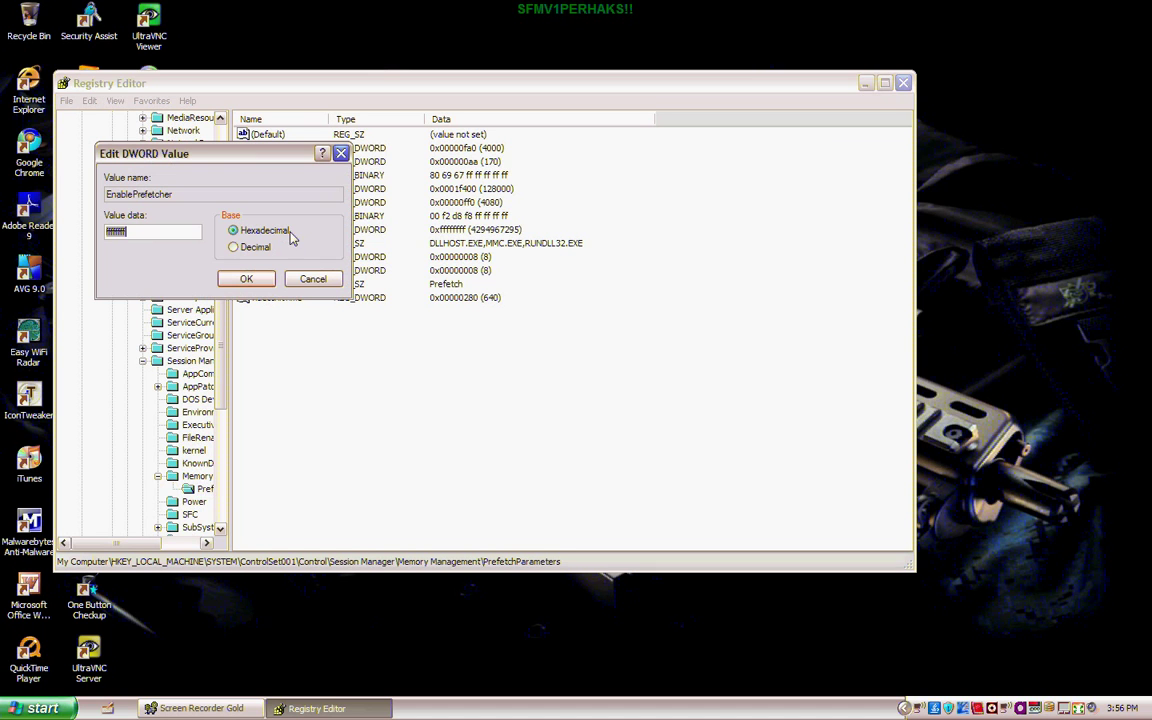
click(236, 248)
key(BackSpace)
key(BackSpace)
key(BackSpace)
key(BackSpace)
key(BackSpace)
key(BackSpace)
key(BackSpace)
key(BackSpace)
text(9999999999)
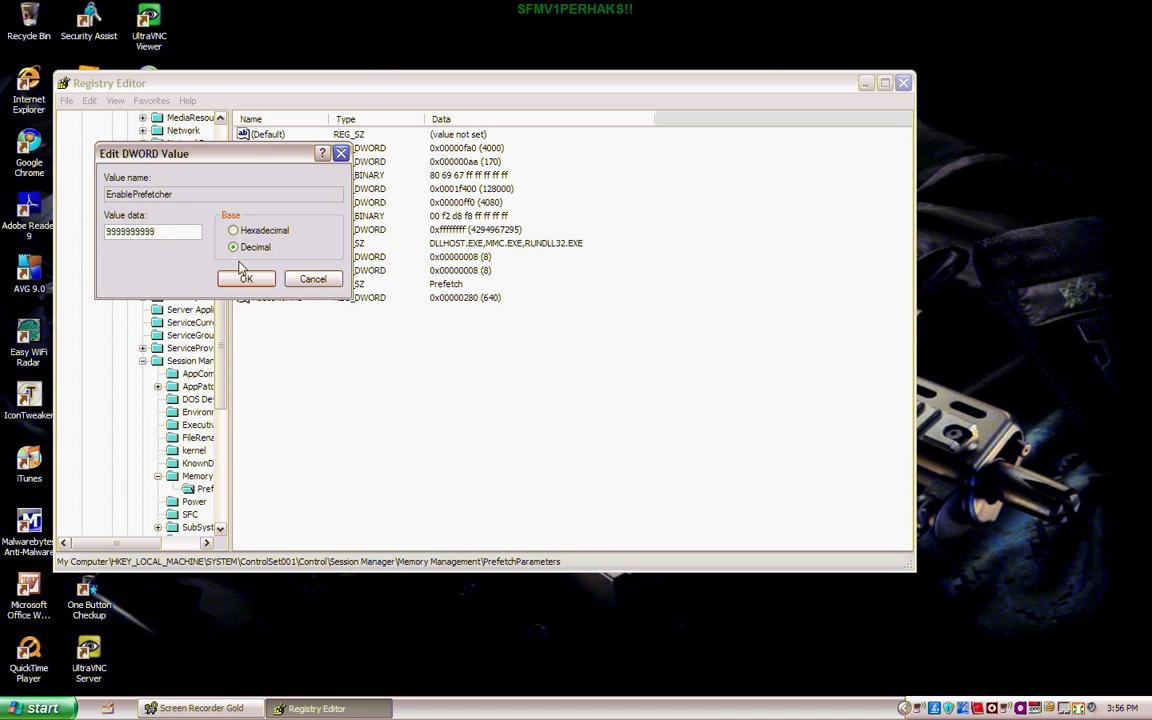
click(241, 280)
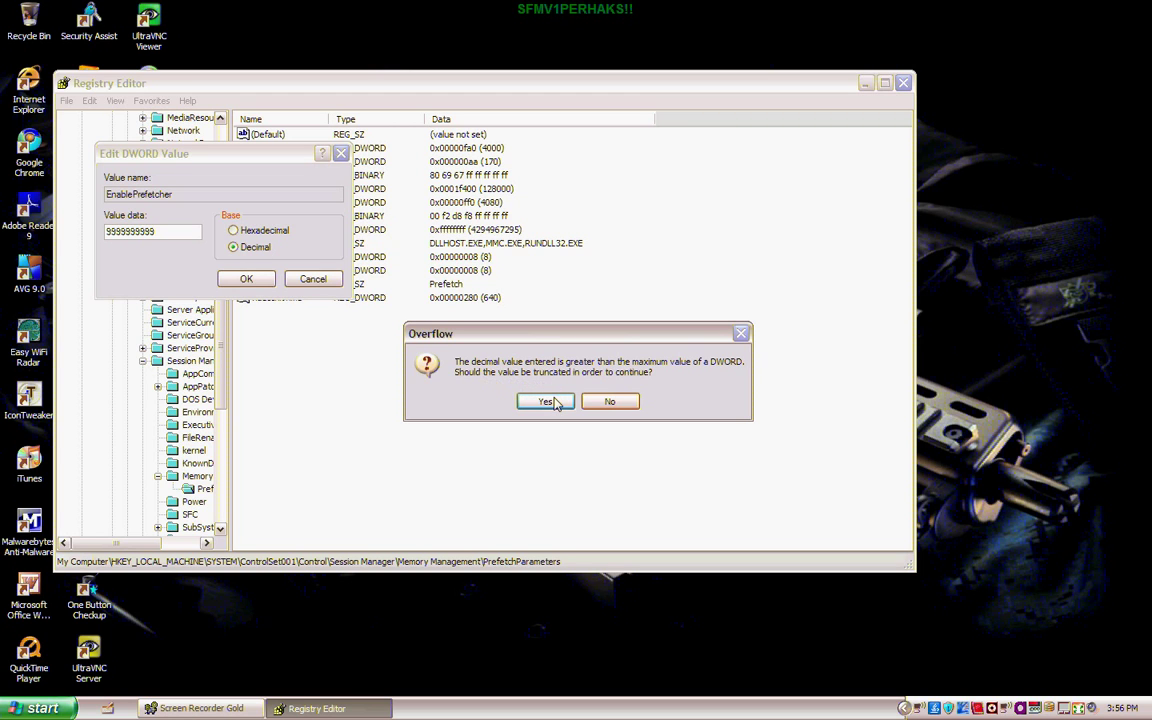
click(545, 401)
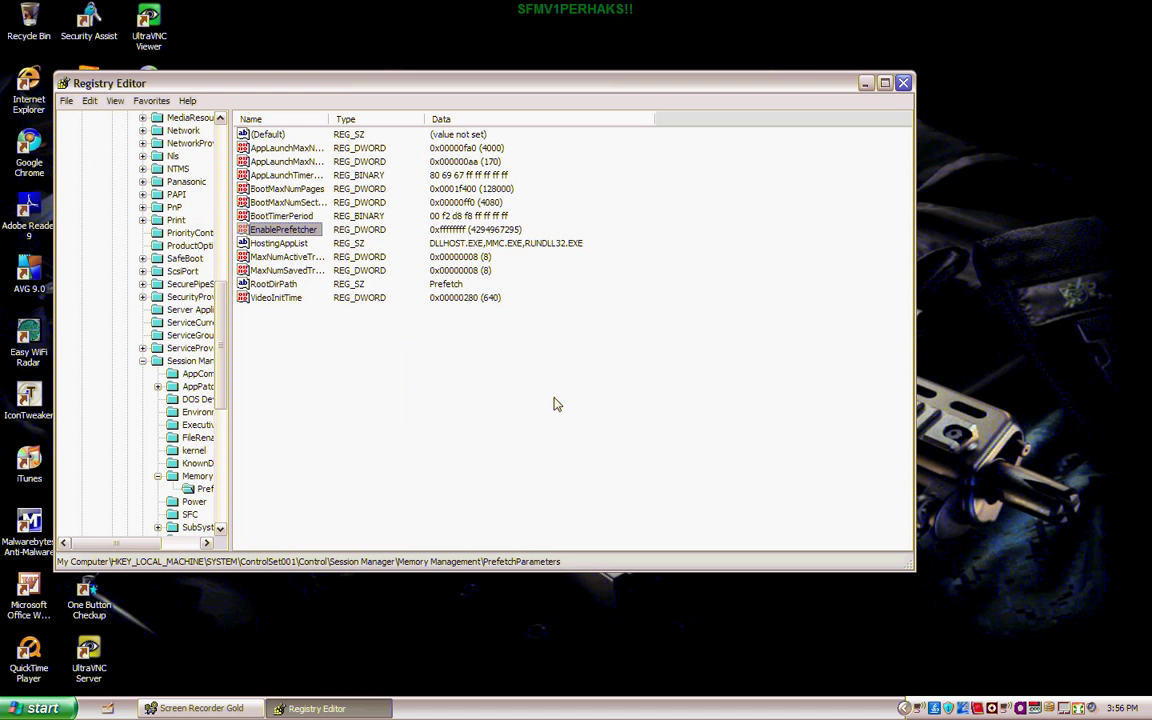
Close Registry Editor, then close Google Chrome after its test launch
click(903, 83)
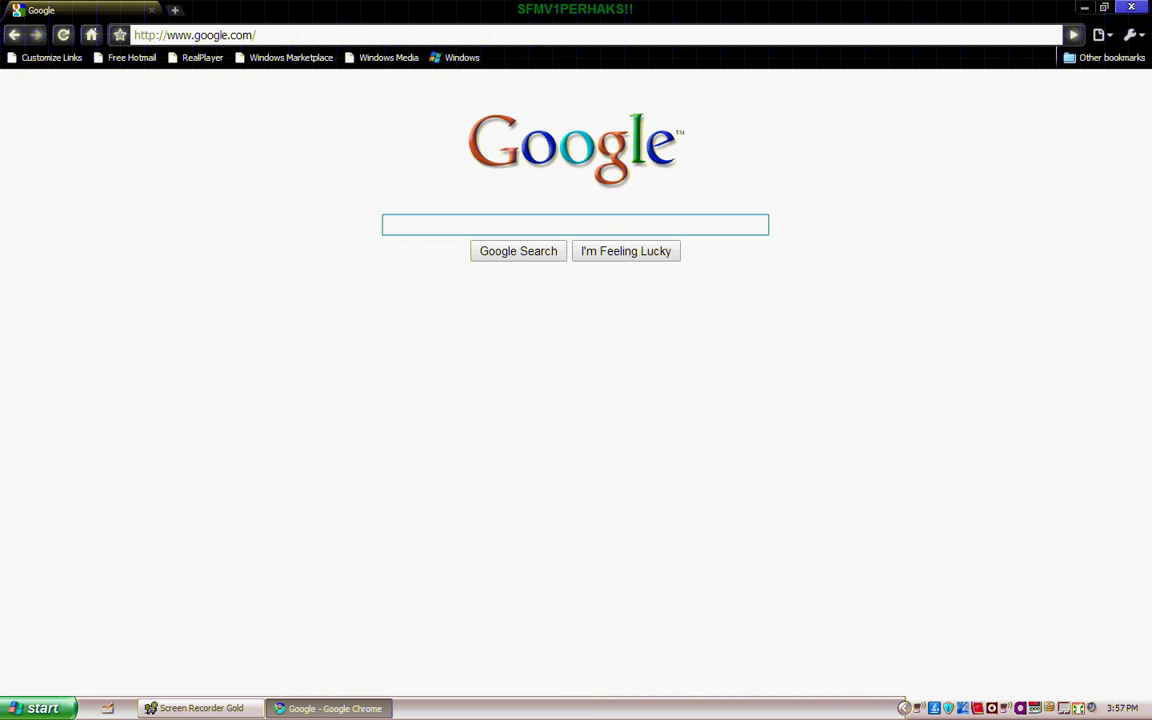
click(1137, 10)
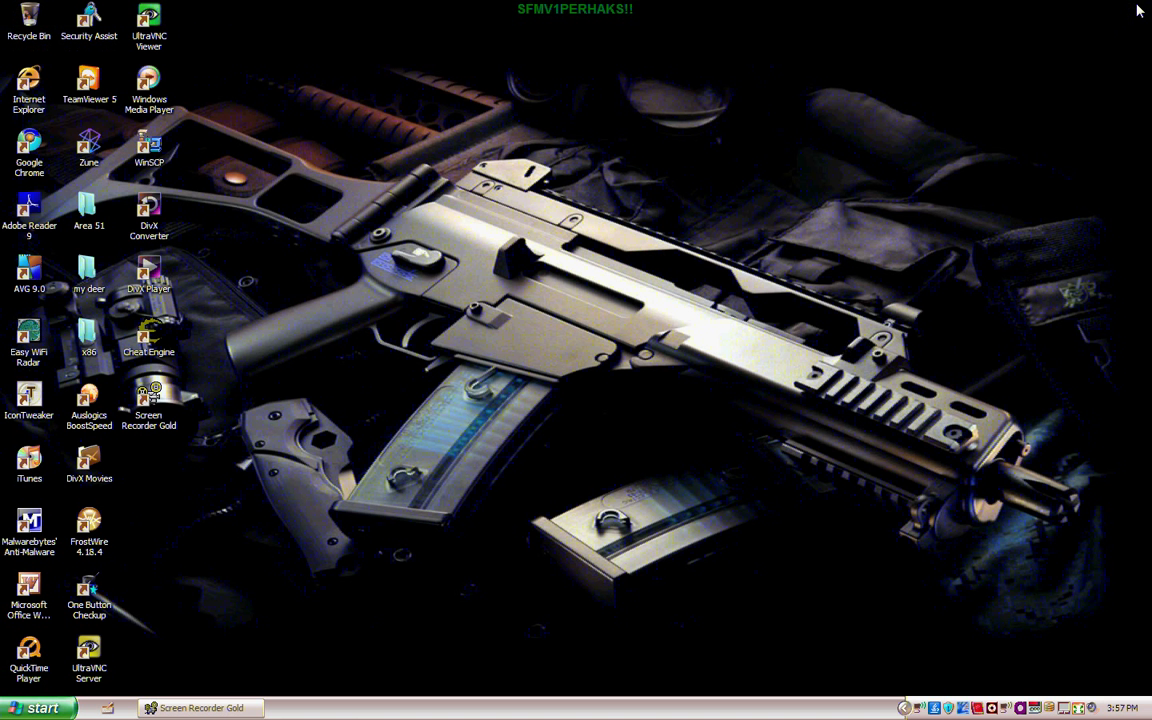
Launch Internet Explorer, decline the default-browser prompt, close it, and relaunch it
double_click(28, 80)
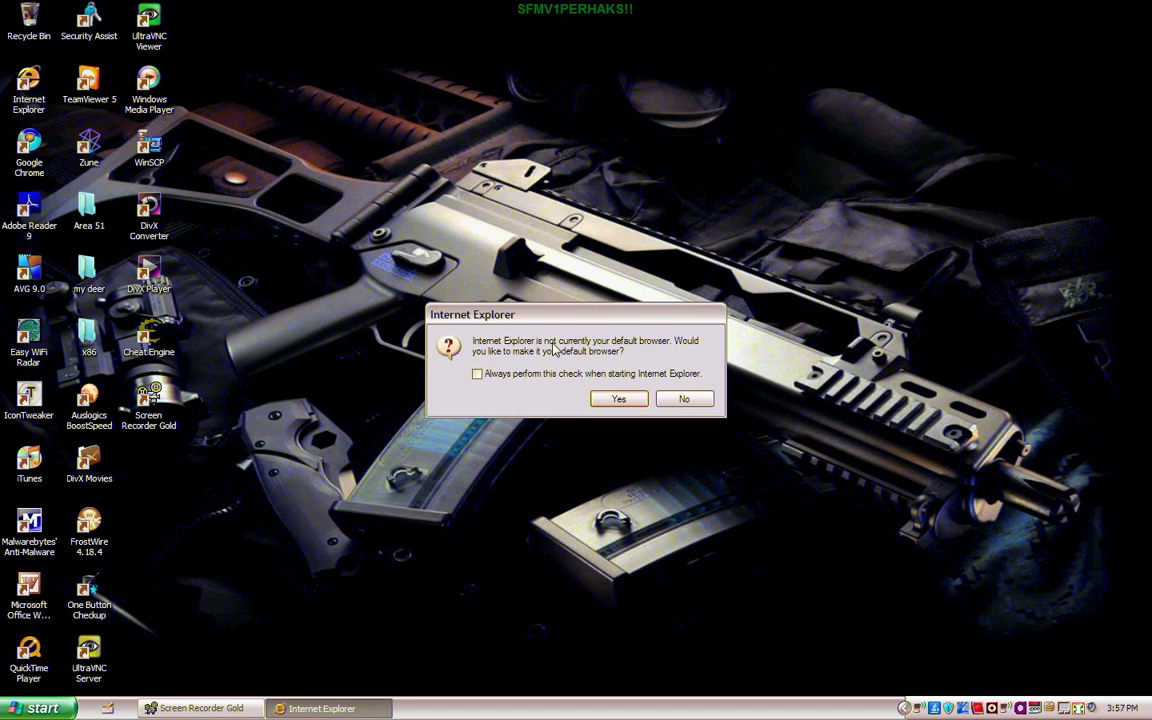
click(683, 400)
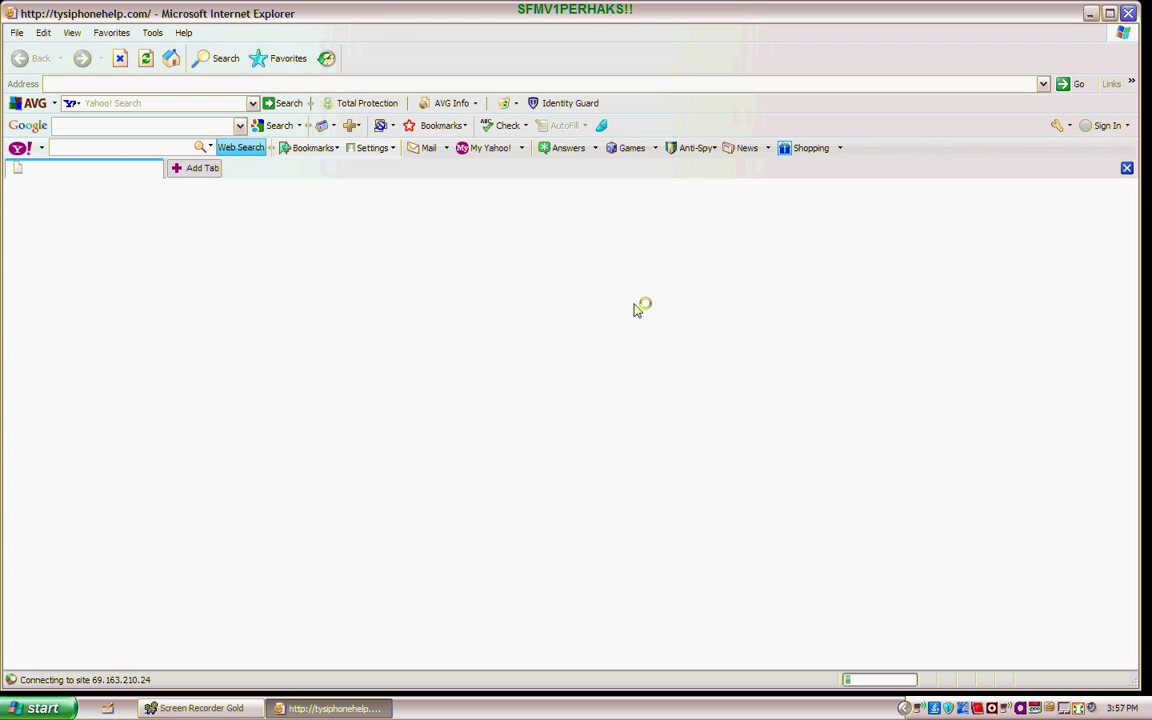
click(1128, 14)
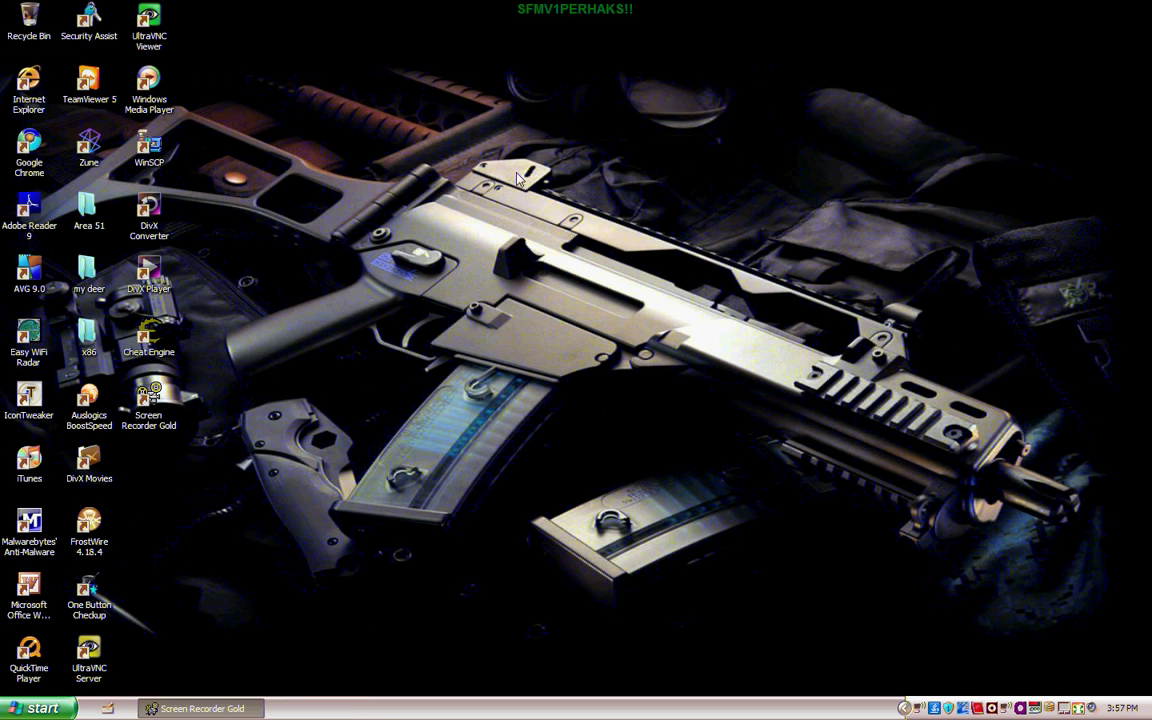
double_click(28, 80)
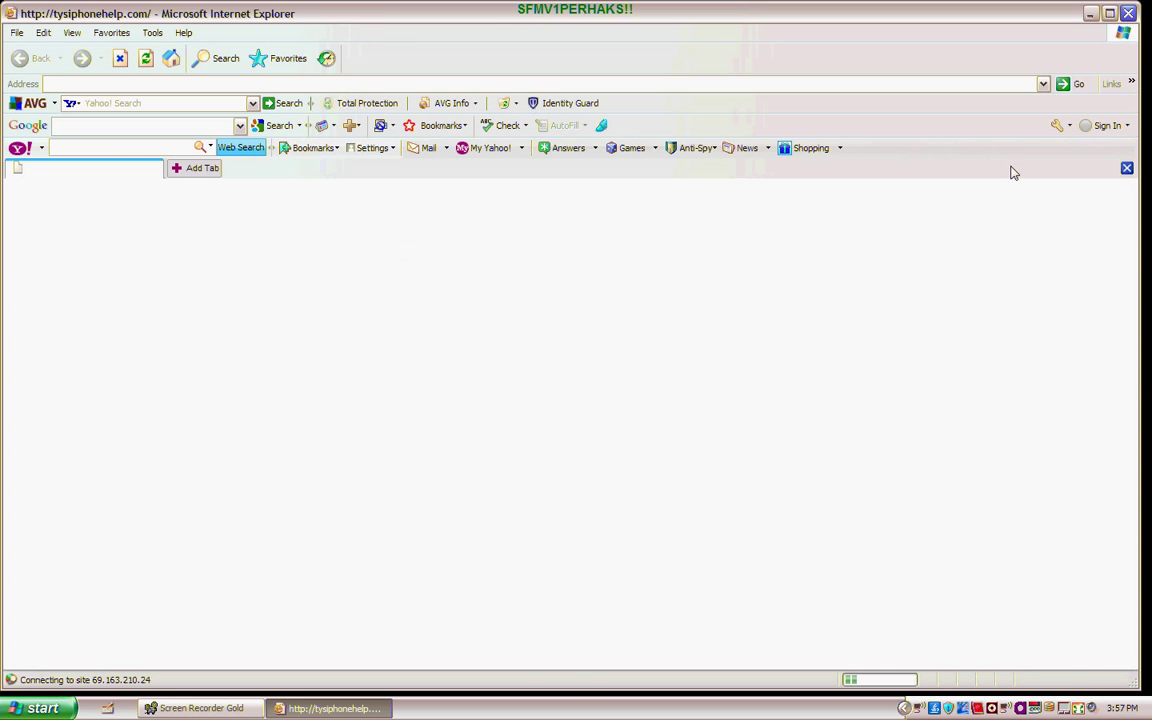
click(1128, 13)
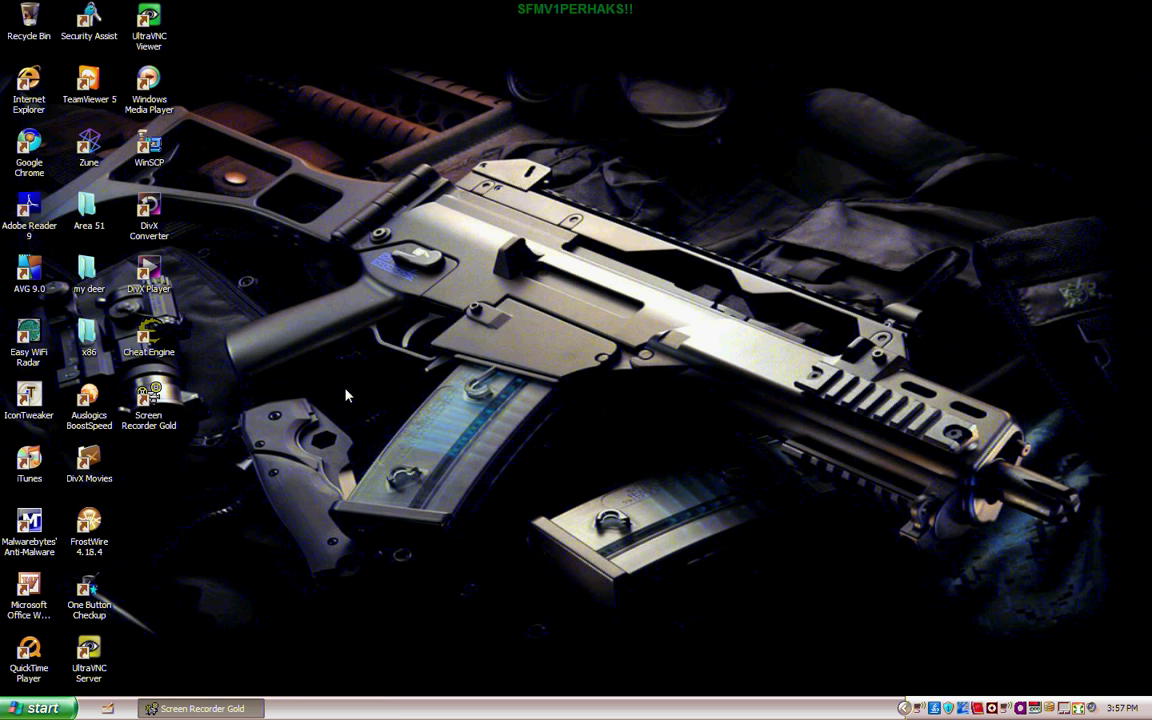